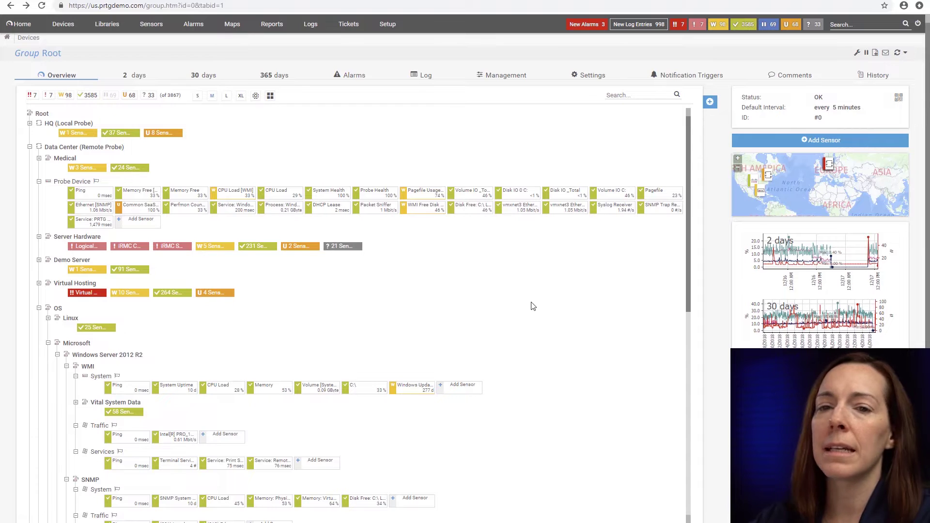
{"action": "scroll", "coordinate": [530, 305], "scroll_direction": "down", "scroll_amount": 3}
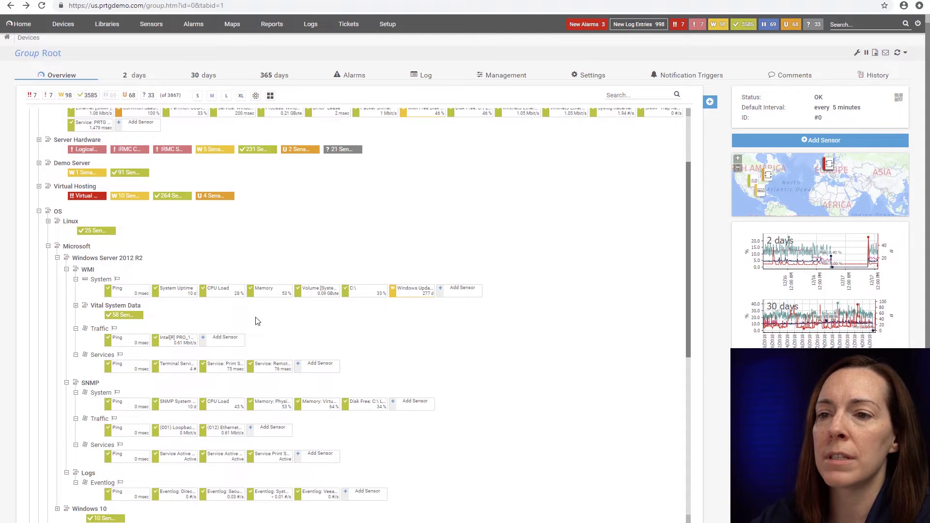
- On the WMI System CPU Load sensor, limit the Total channel to 75% error and 65% warning
{"action": "left_click", "coordinate": [218, 291]}
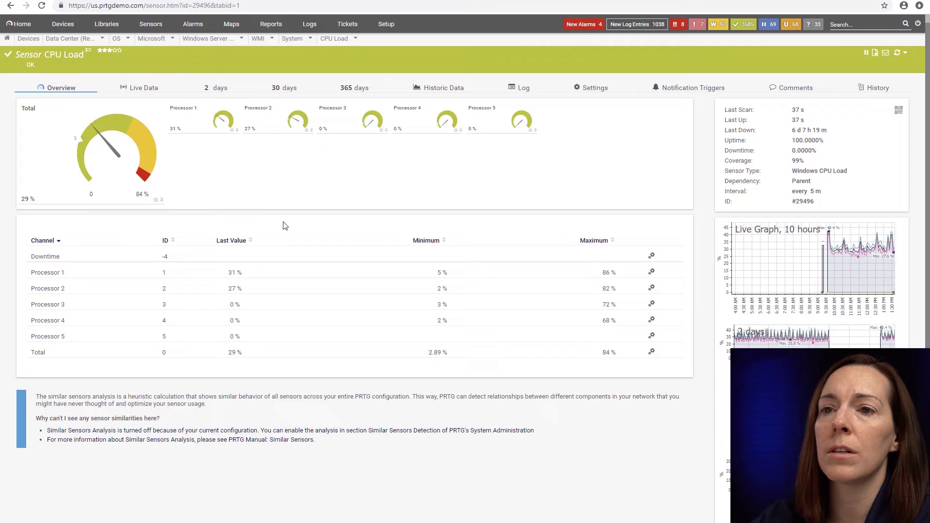
{"action": "mouse_move", "coordinate": [97, 130]}
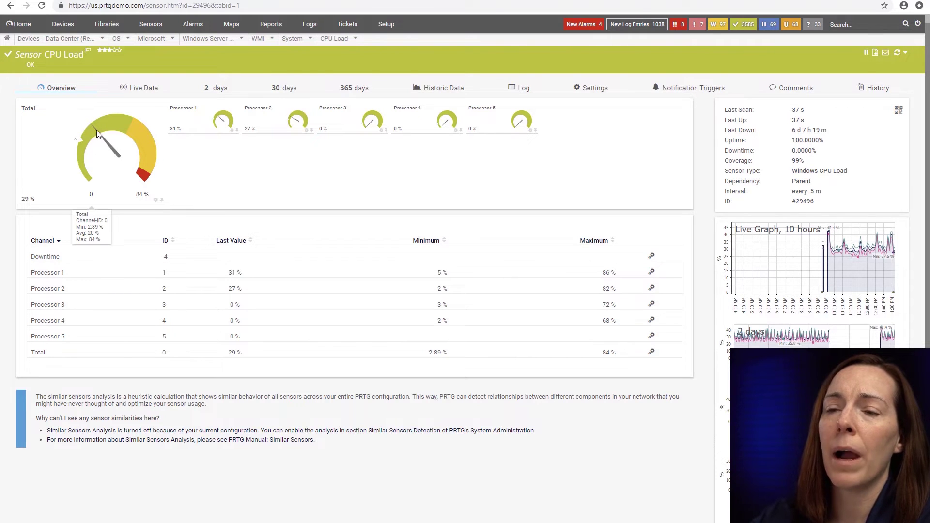
{"action": "left_click", "coordinate": [154, 201]}
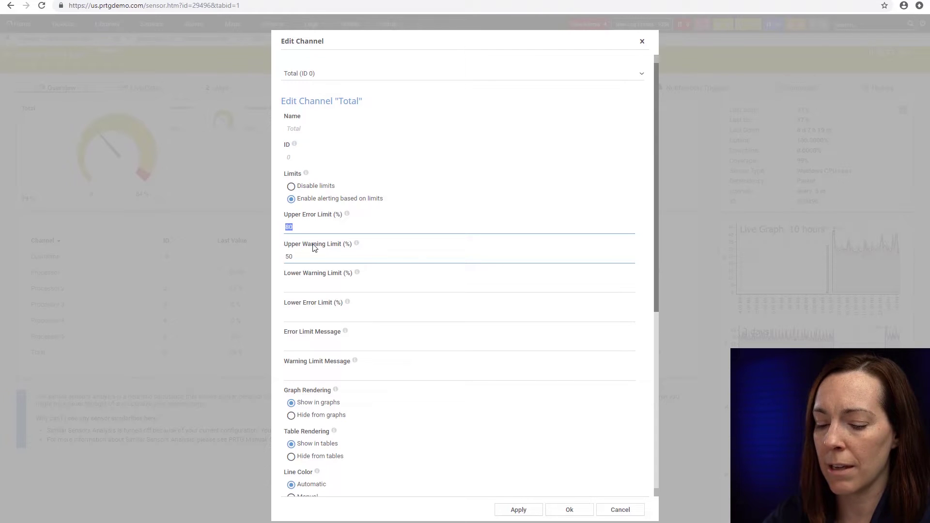
{"action": "type", "text": "75"}
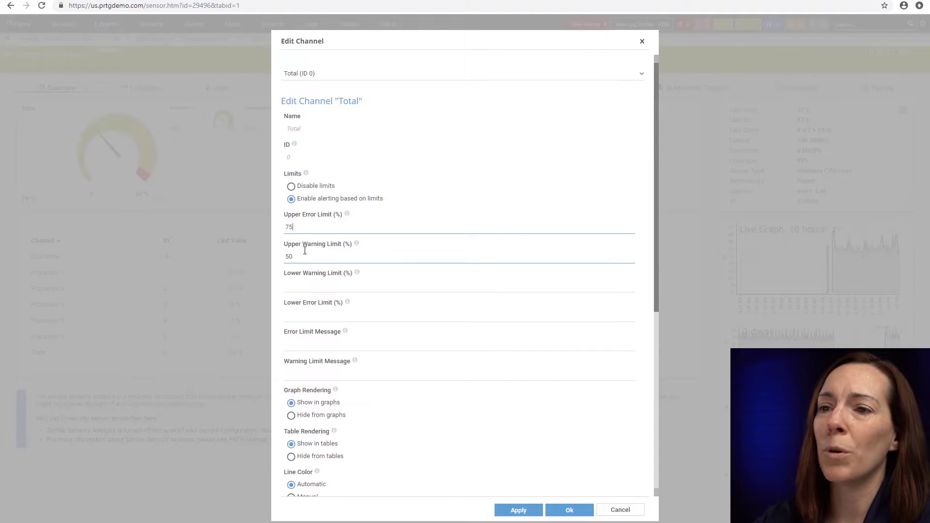
{"action": "left_click_drag", "start_coordinate": [296, 257], "coordinate": [278, 261]}
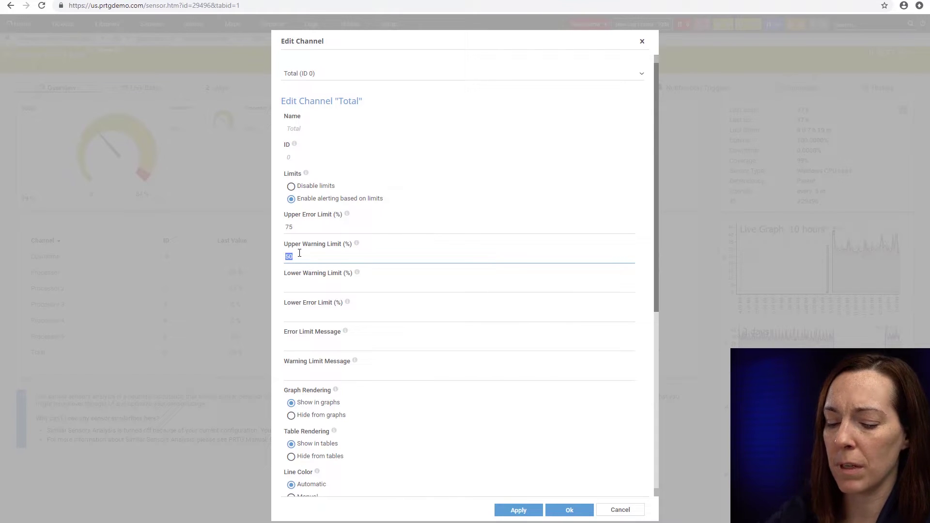
{"action": "type", "text": "65"}
{"action": "left_click", "coordinate": [586, 514]}
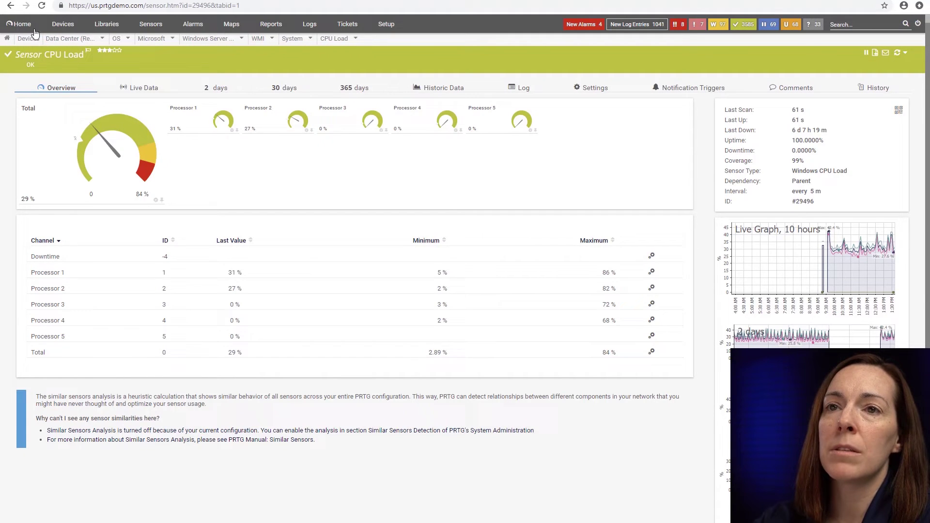
- Return to the Home device tree and open the WMI System device's context menu
{"action": "left_click", "coordinate": [11, 7]}
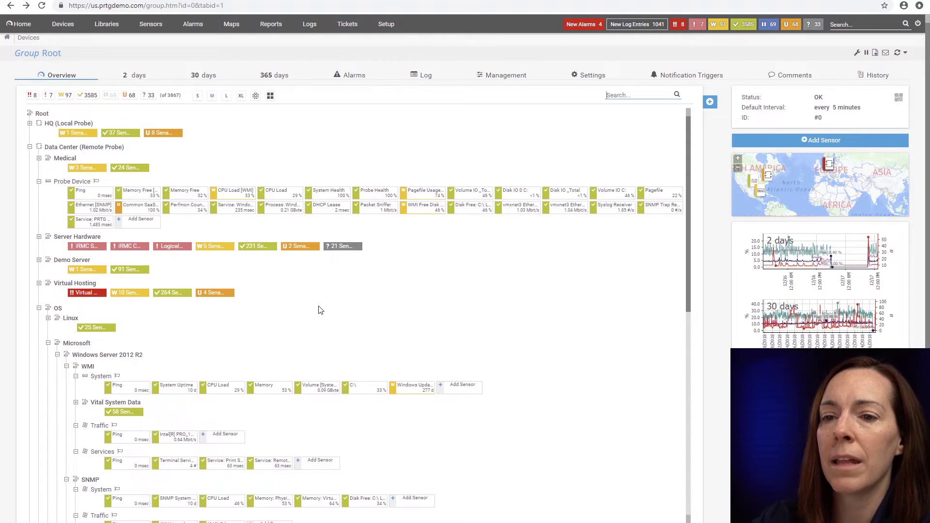
{"action": "scroll", "coordinate": [493, 310], "scroll_direction": "down", "scroll_amount": 2}
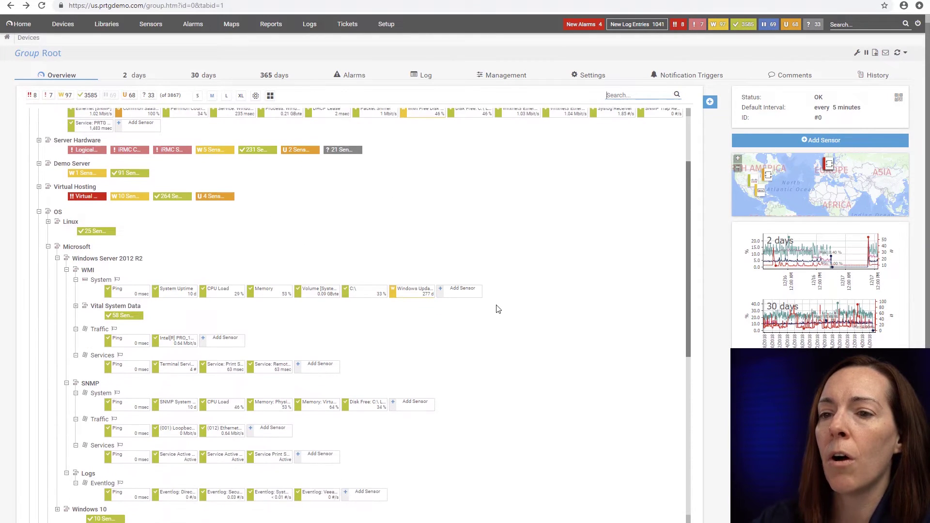
{"action": "right_click", "coordinate": [98, 283]}
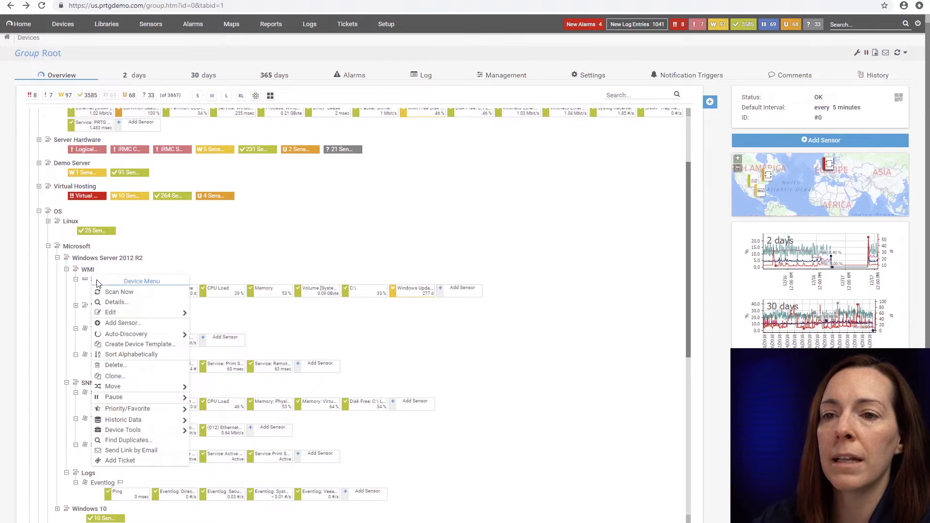
- Create the device template with file and template name Base Windows WMI, excluding Windows Updates Status
{"action": "left_click", "coordinate": [112, 343]}
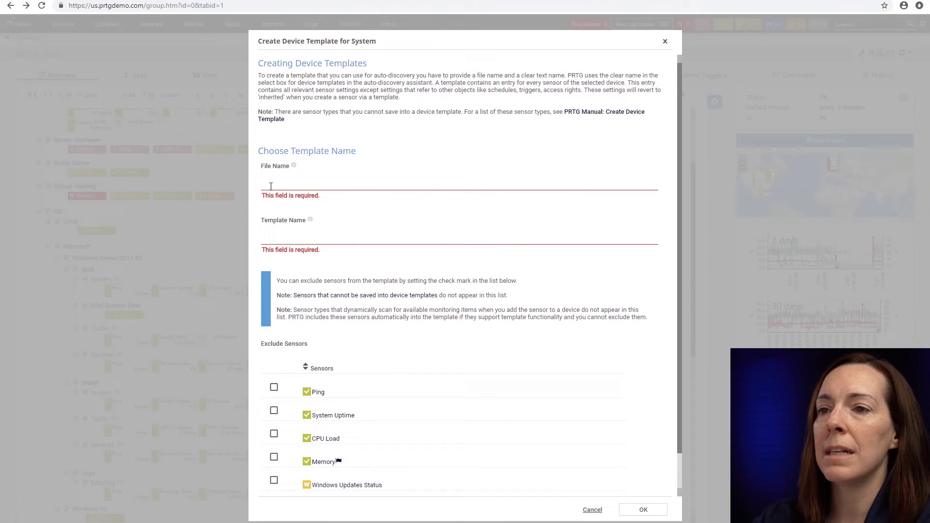
{"action": "type", "text": "Base Windows WMI"}
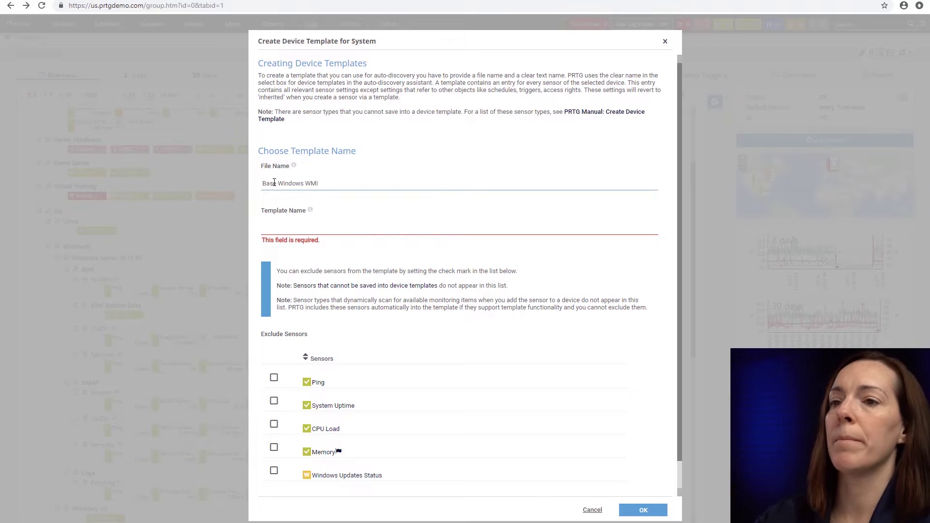
{"action": "left_click_drag", "start_coordinate": [321, 184], "coordinate": [253, 188]}
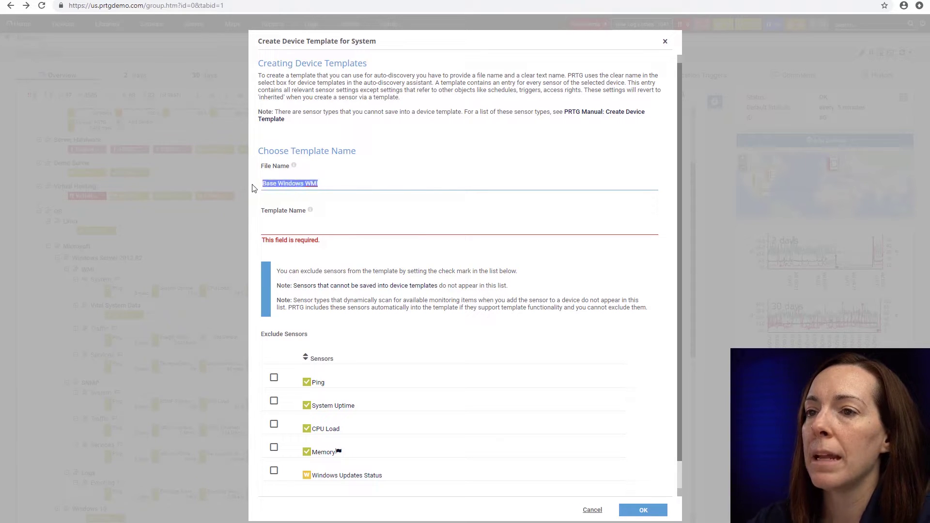
{"action": "right_click", "coordinate": [280, 184]}
{"action": "left_click", "coordinate": [303, 202]}
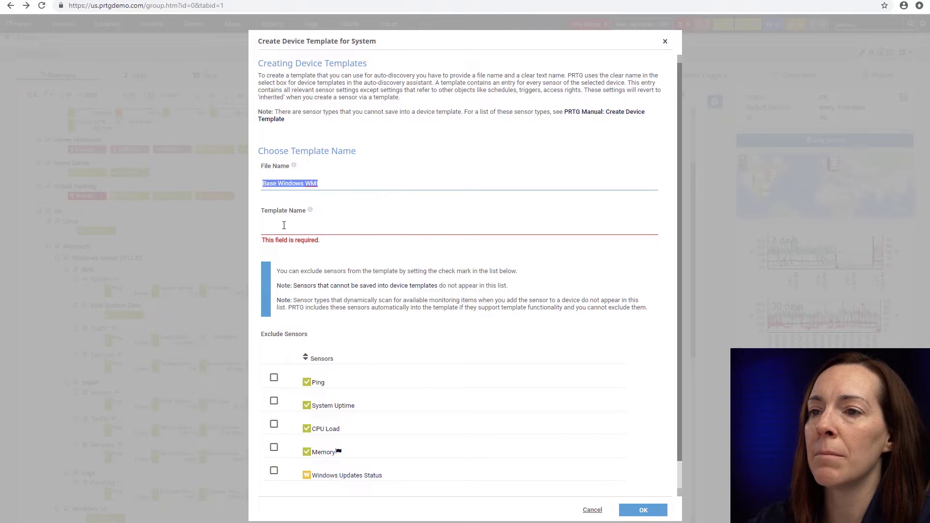
{"action": "left_click", "coordinate": [284, 226]}
{"action": "right_click", "coordinate": [285, 225]}
{"action": "left_click", "coordinate": [300, 285]}
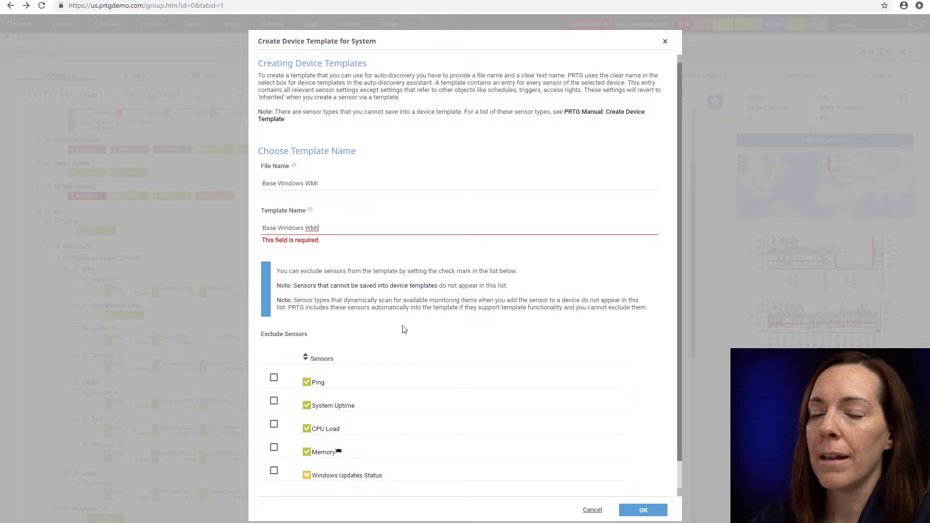
{"action": "scroll", "coordinate": [396, 334], "scroll_direction": "down", "scroll_amount": 1}
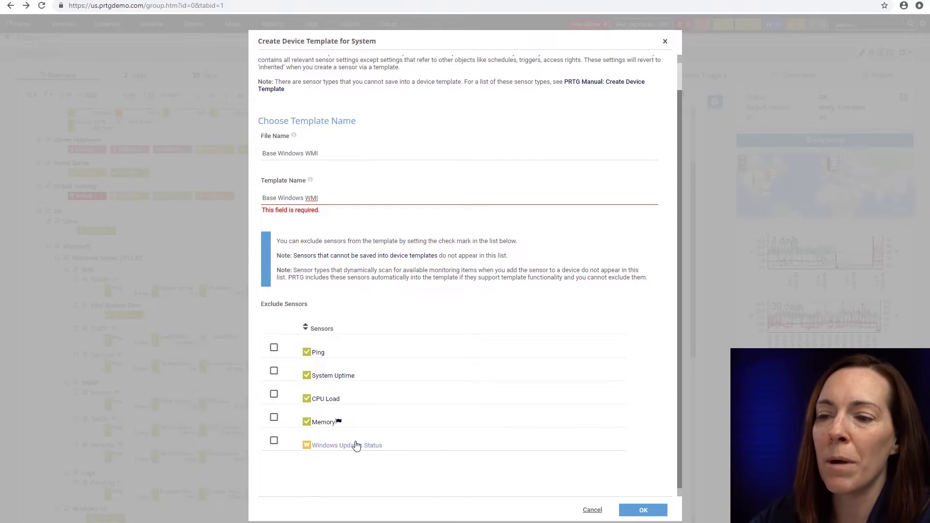
{"action": "left_click", "coordinate": [274, 441]}
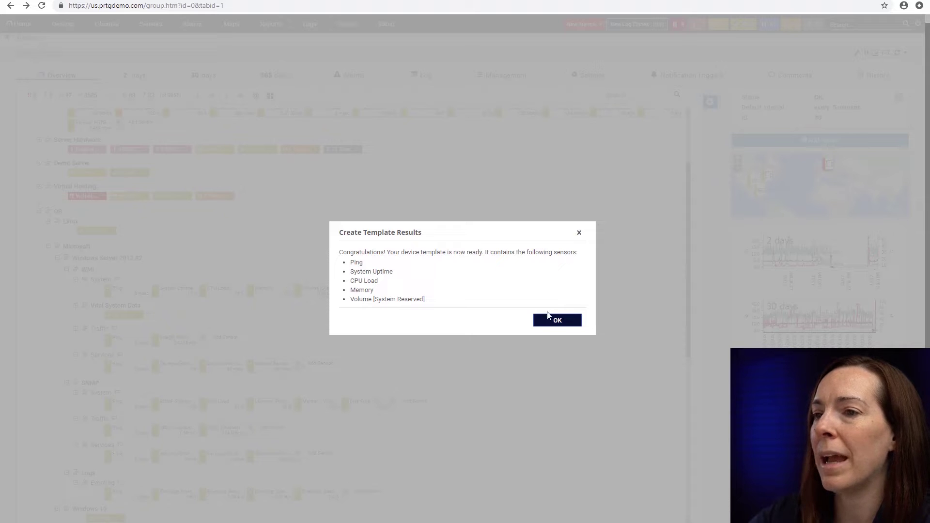
{"action": "left_click", "coordinate": [553, 324]}
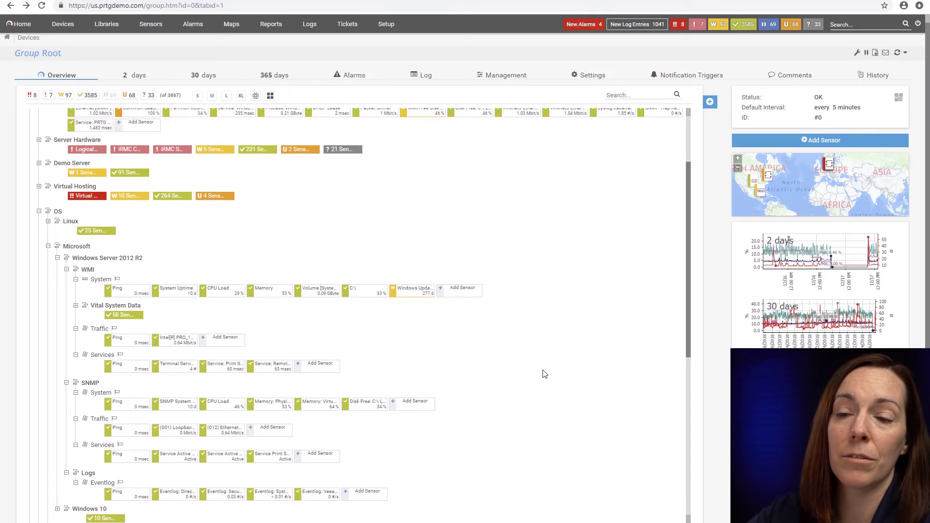
{"action": "scroll", "coordinate": [581, 417], "scroll_direction": "down", "scroll_amount": 1}
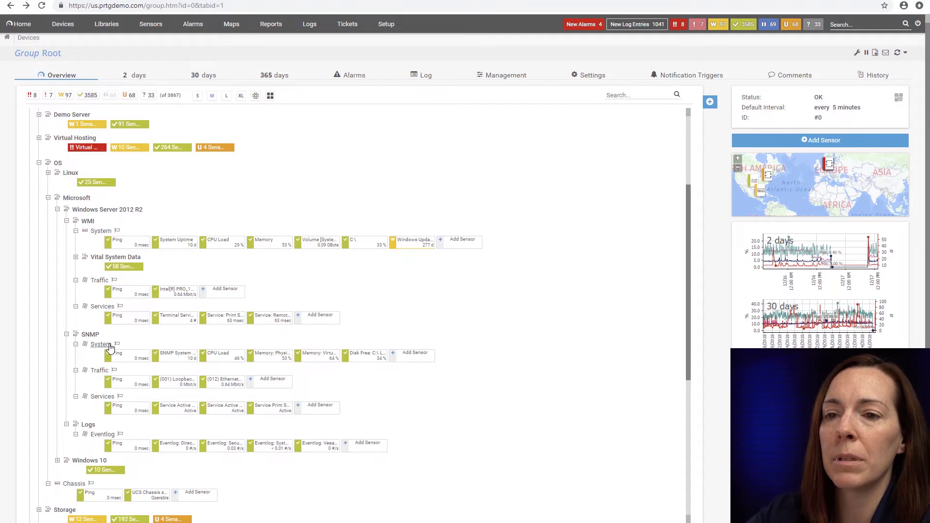
- Run Auto-Discovery with Template on the SNMP System device, selecting Base Windows WMI
{"action": "right_click", "coordinate": [96, 348]}
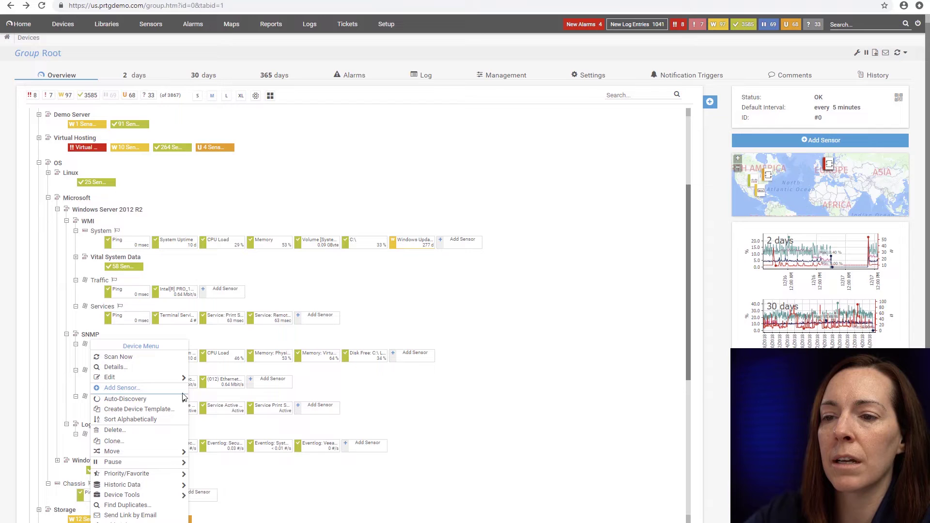
{"action": "mouse_move", "coordinate": [125, 399]}
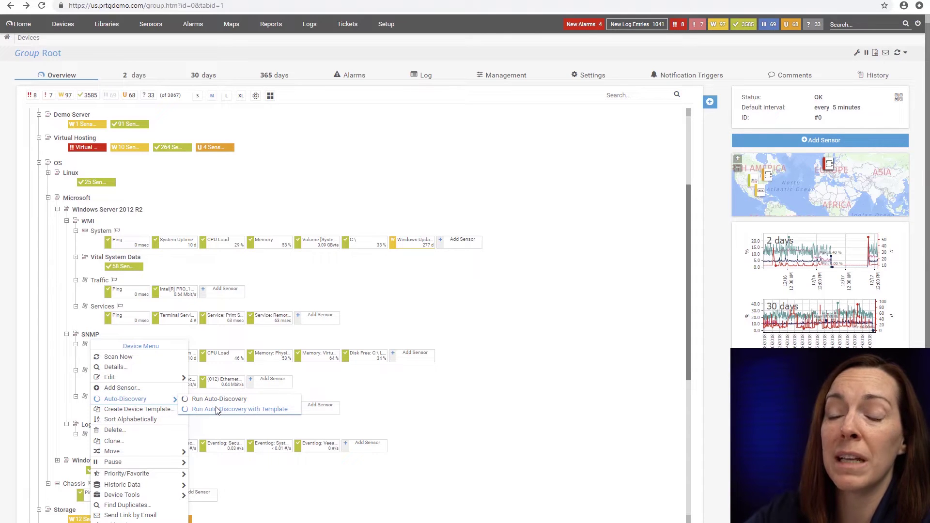
{"action": "left_click", "coordinate": [216, 410]}
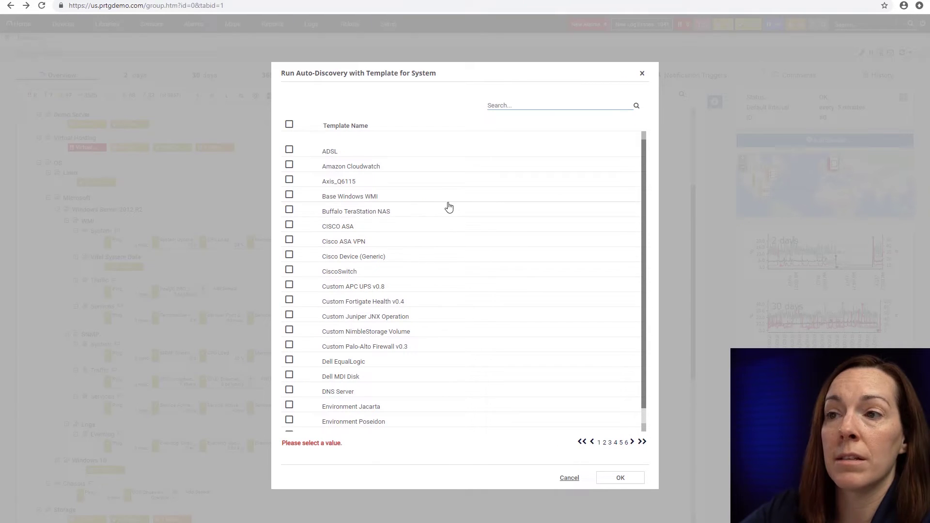
{"action": "left_click", "coordinate": [289, 197]}
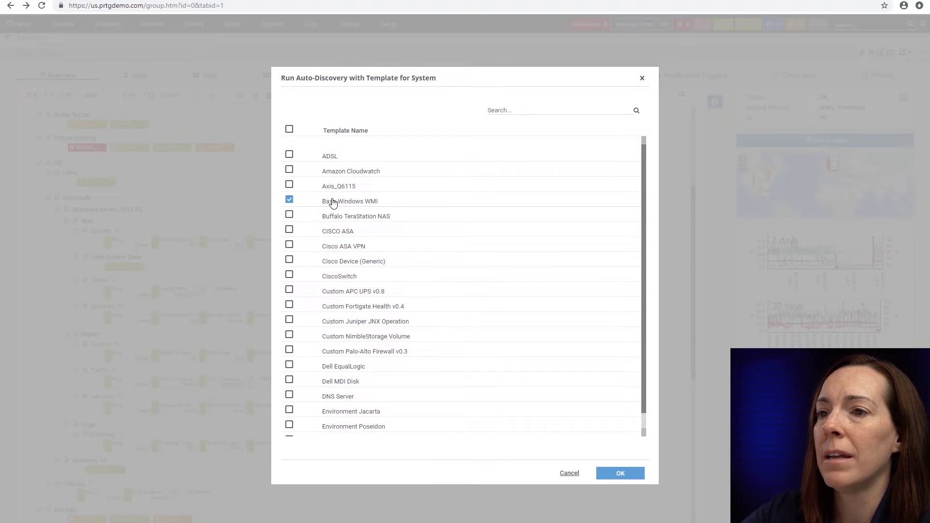
{"action": "left_click", "coordinate": [622, 474]}
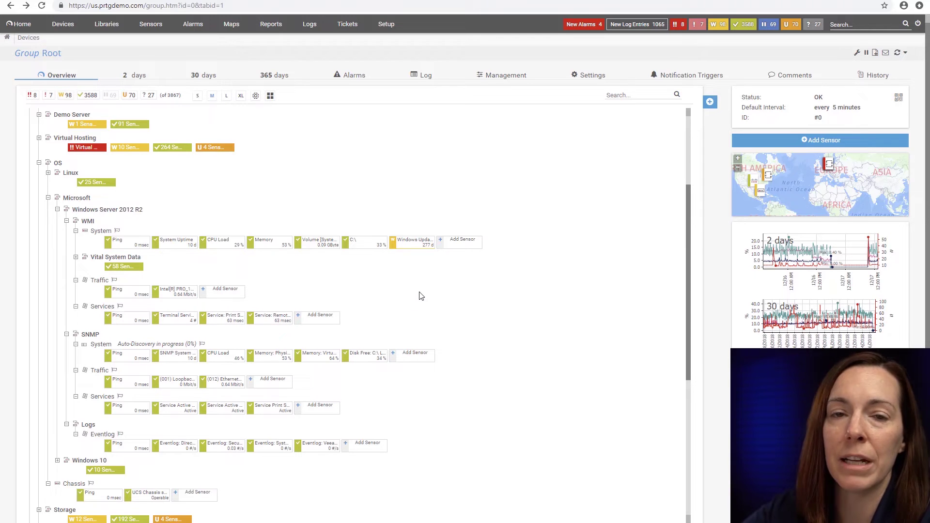
{"action": "scroll", "coordinate": [461, 348], "scroll_direction": "up", "scroll_amount": 2}
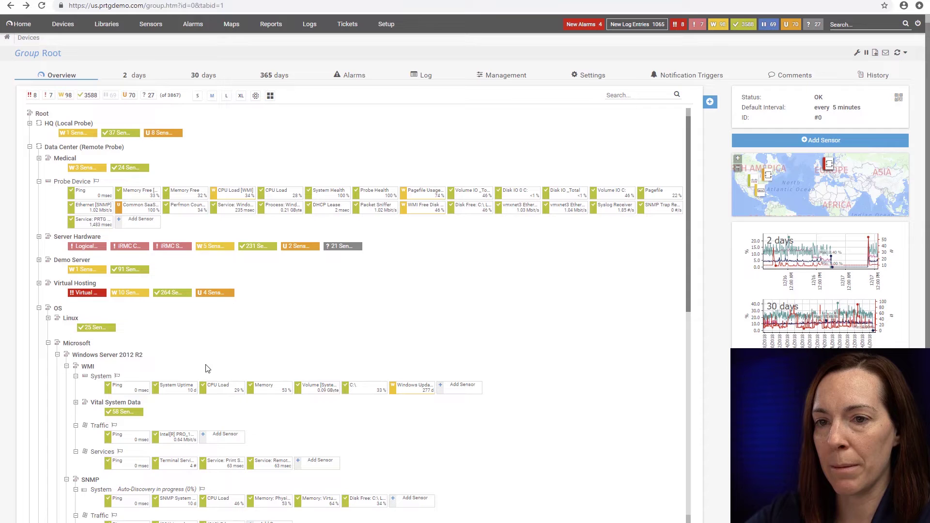
- Collapse the Microsoft group and open the add-object menu from the blue + button
{"action": "left_click", "coordinate": [49, 345]}
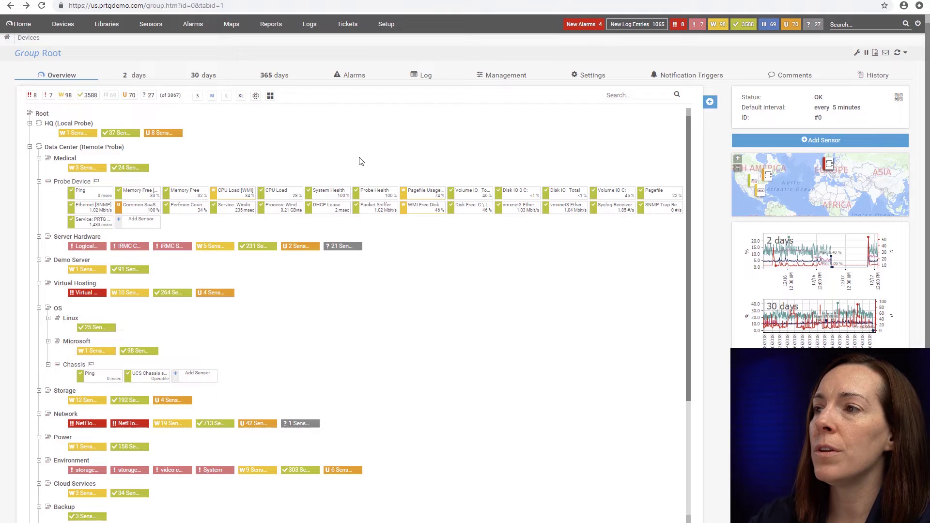
{"action": "left_click", "coordinate": [710, 102]}
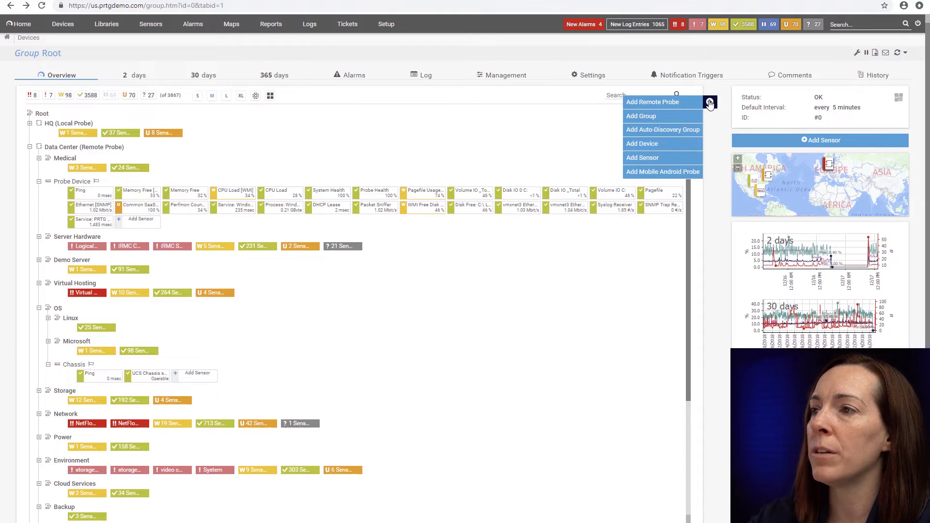
- Start an Auto-Discovery Group with Data Center (Remote Probe) as its parent
{"action": "left_click", "coordinate": [646, 131]}
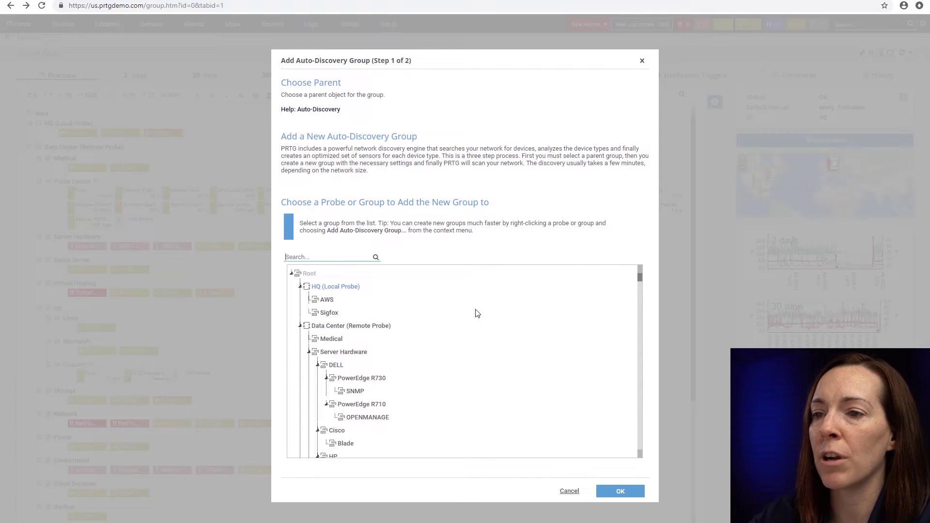
{"action": "left_click", "coordinate": [347, 330]}
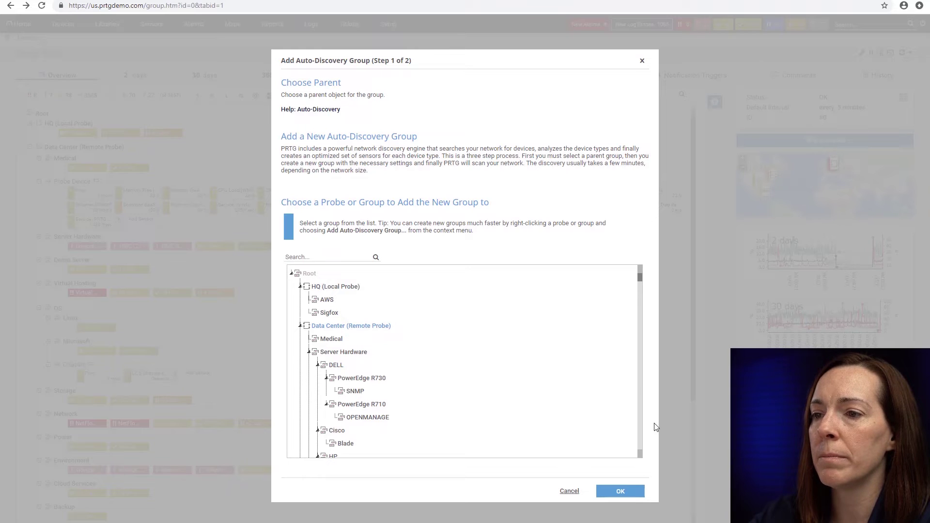
{"action": "left_click", "coordinate": [623, 492]}
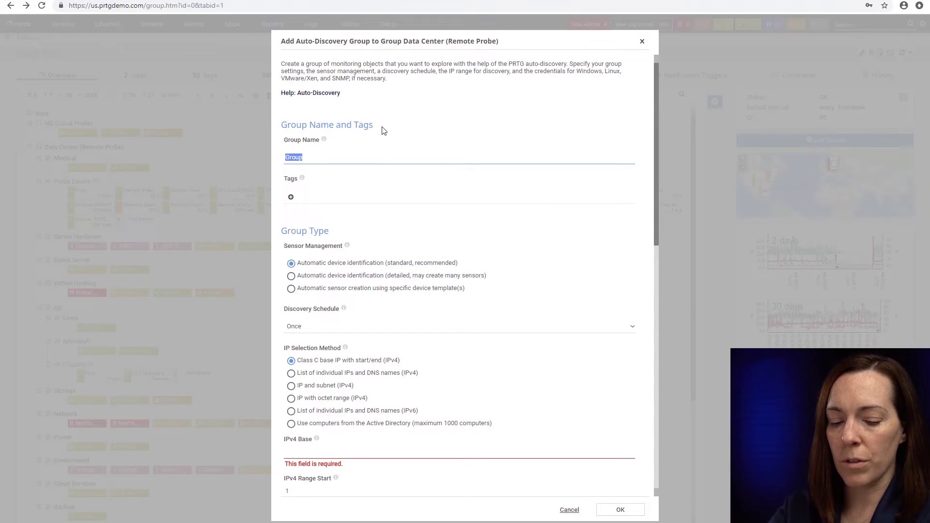
{"action": "type", "text": "Heather"}
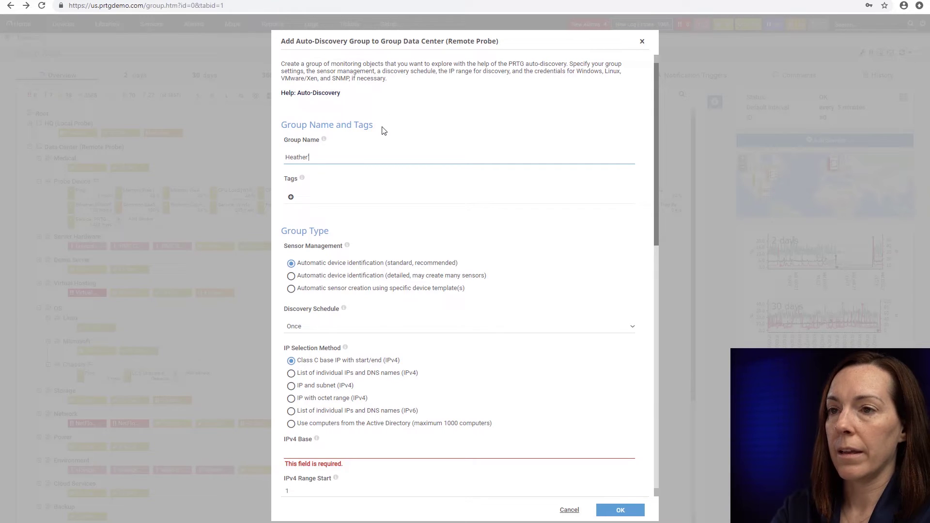
{"action": "type", "text": " to"}
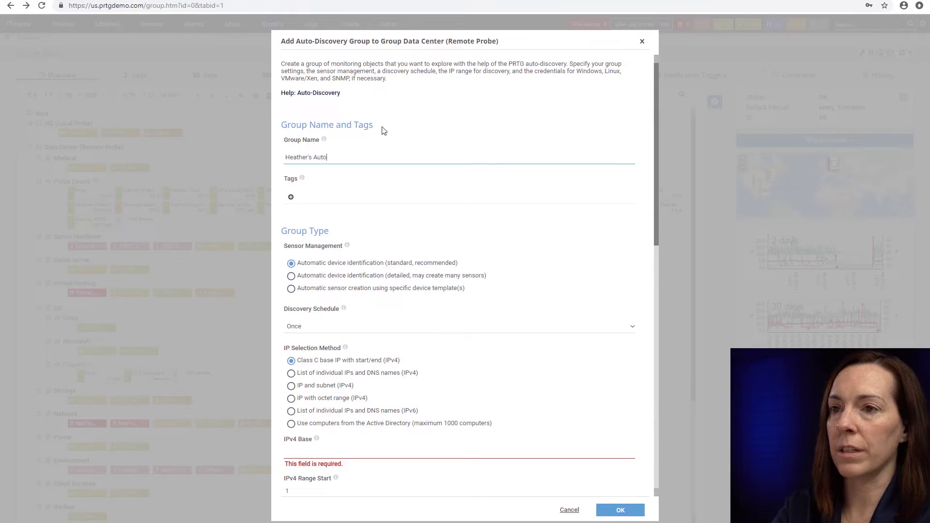
{"action": "type", "text": "-Dis"}
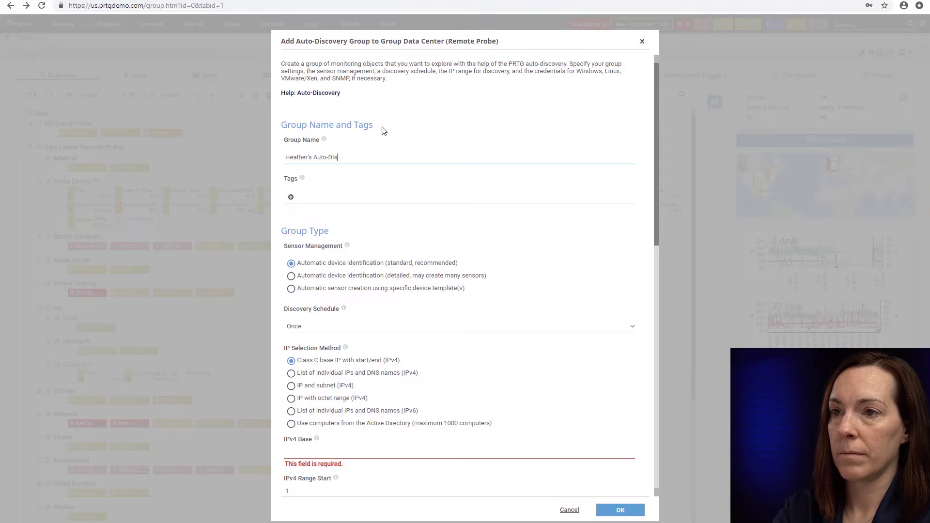
{"action": "type", "text": "p"}
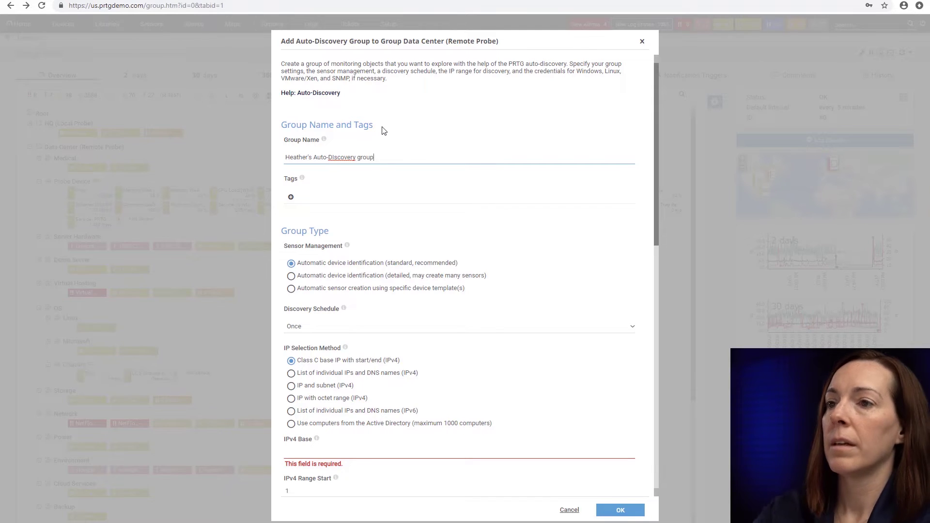
- Enter "Heather's Auto-Discovery group" in the Group Name field
{"action": "left_click", "coordinate": [331, 156]}
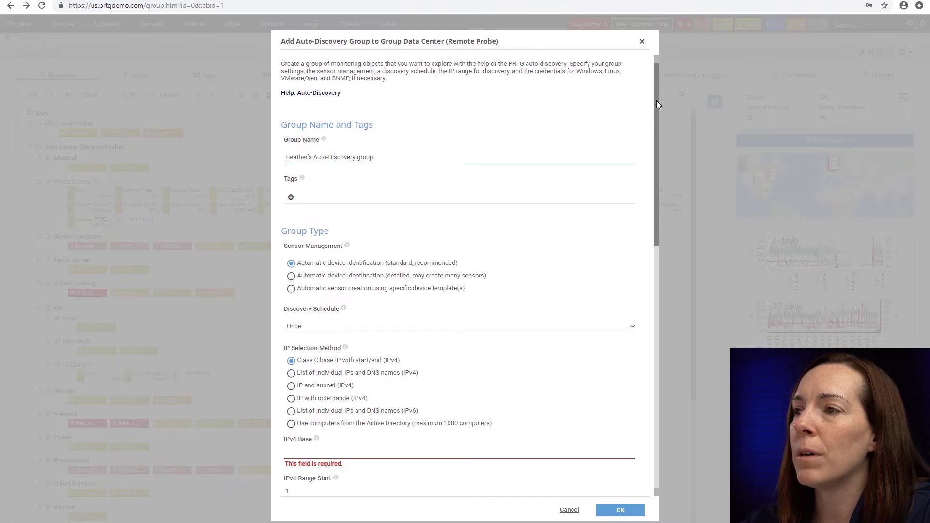
{"action": "left_click_drag", "start_coordinate": [657, 100], "coordinate": [661, 137]}
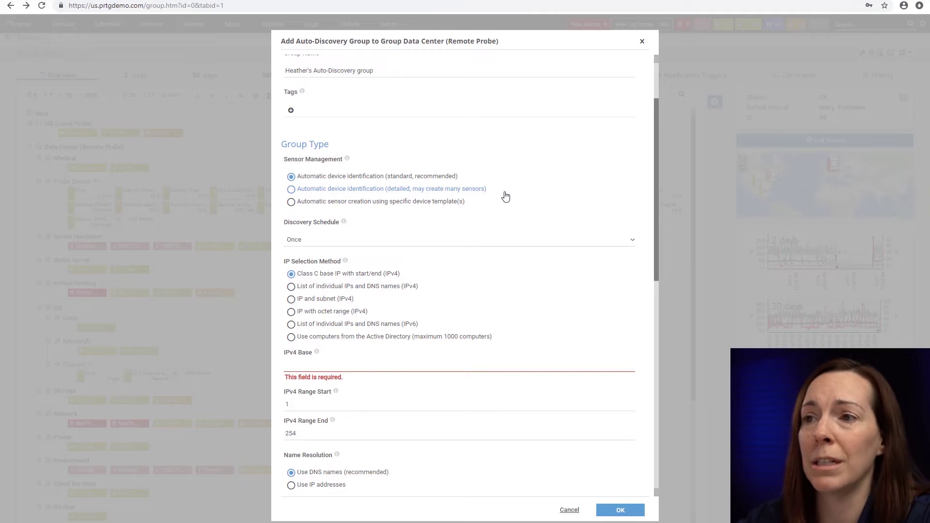
{"action": "left_click", "coordinate": [290, 203]}
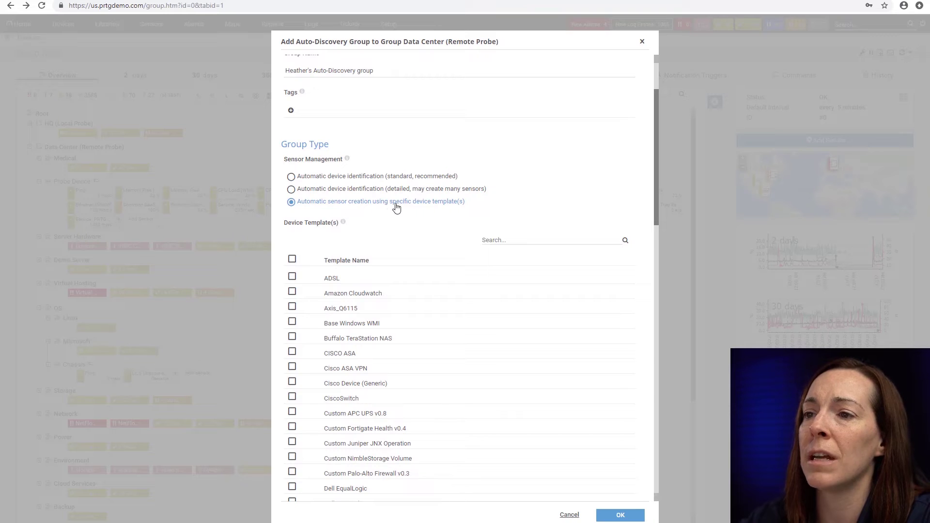
{"action": "scroll", "coordinate": [448, 311], "scroll_direction": "down", "scroll_amount": 2}
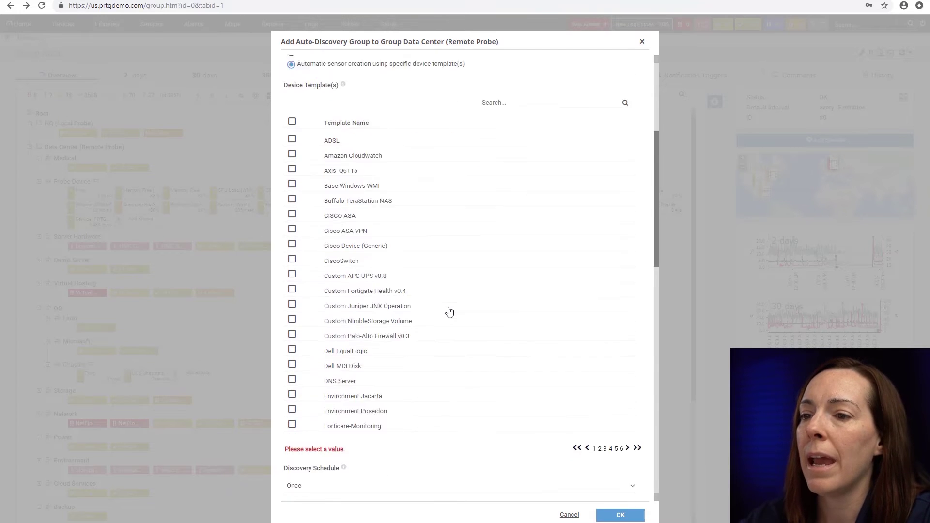
{"action": "scroll", "coordinate": [448, 311], "scroll_direction": "down", "scroll_amount": 1}
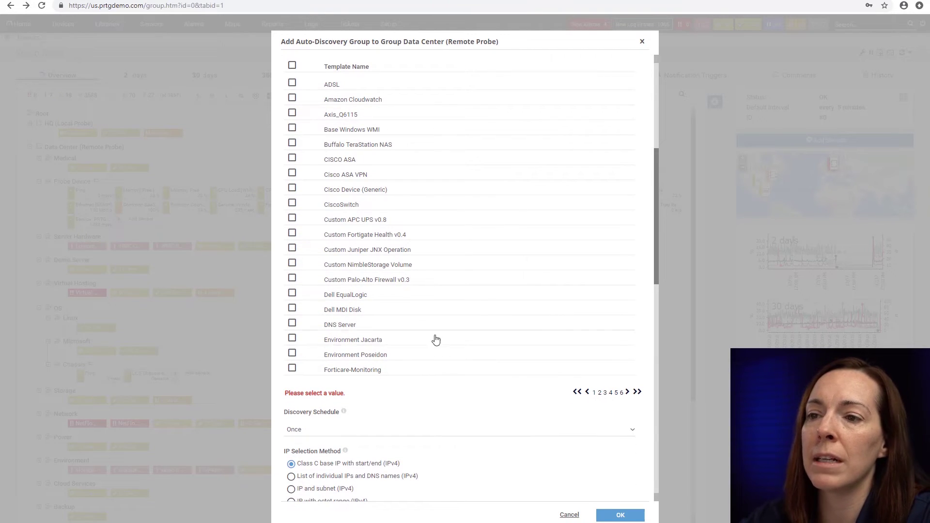
{"action": "scroll", "coordinate": [480, 313], "scroll_direction": "up", "scroll_amount": 3}
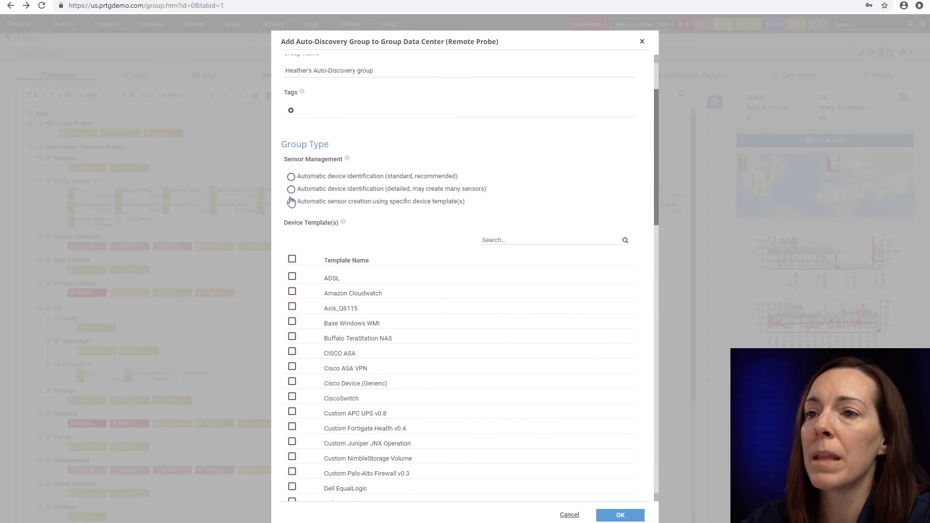
{"action": "left_click", "coordinate": [291, 177]}
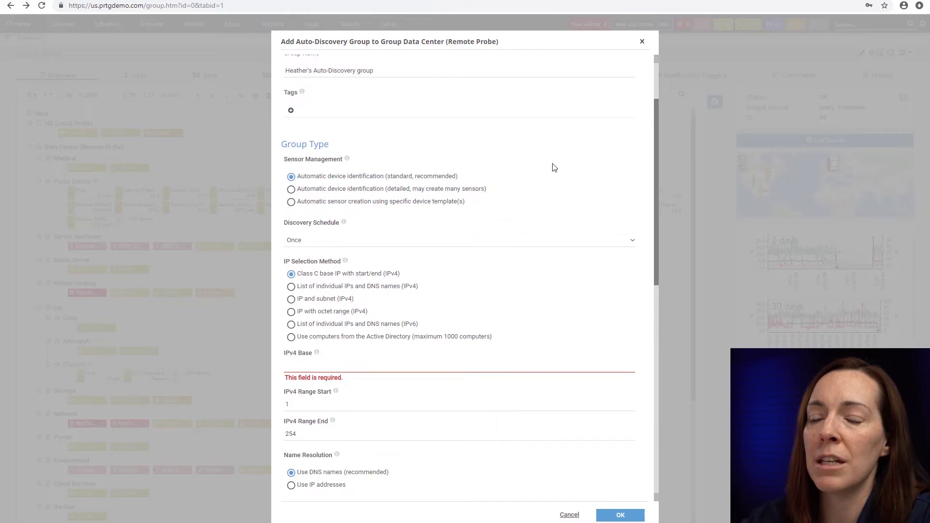
{"action": "scroll", "coordinate": [545, 168], "scroll_direction": "down", "scroll_amount": 2}
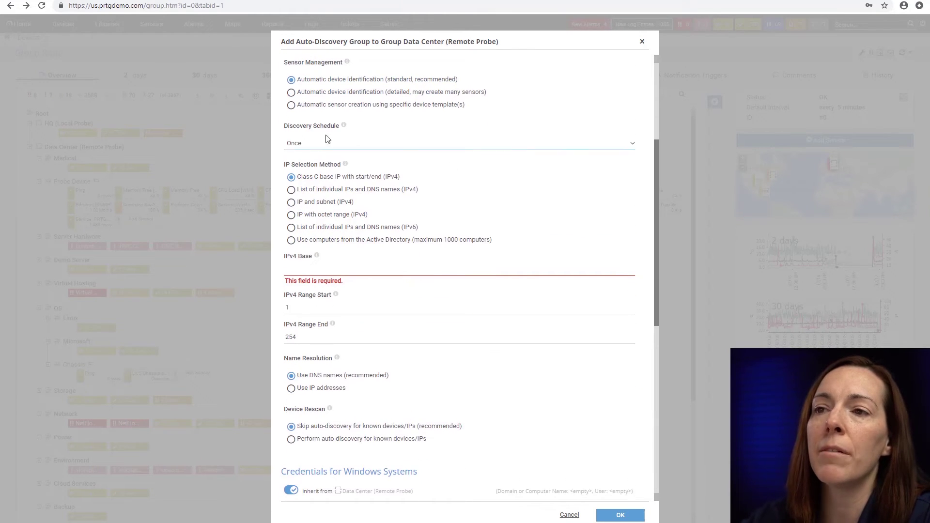
{"action": "left_click", "coordinate": [370, 145]}
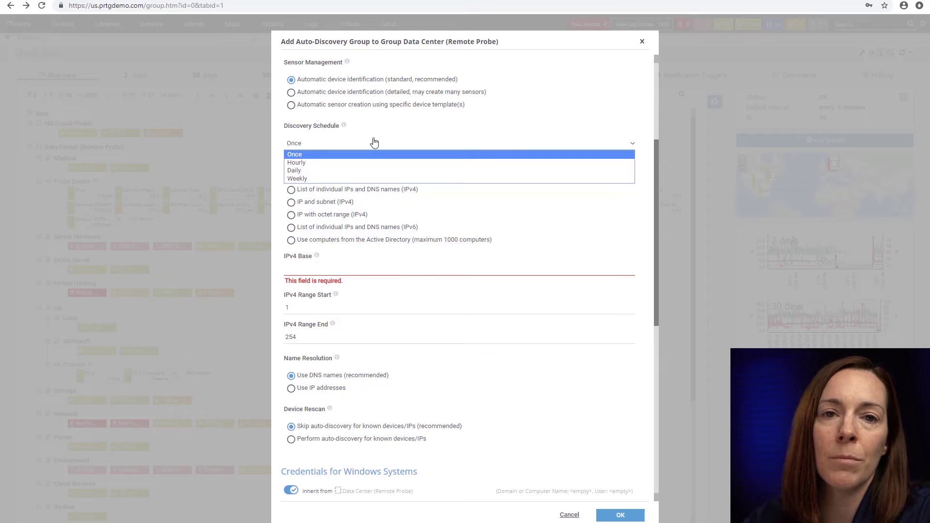
{"action": "left_click", "coordinate": [314, 154]}
{"action": "scroll", "coordinate": [471, 205], "scroll_direction": "down", "scroll_amount": 2}
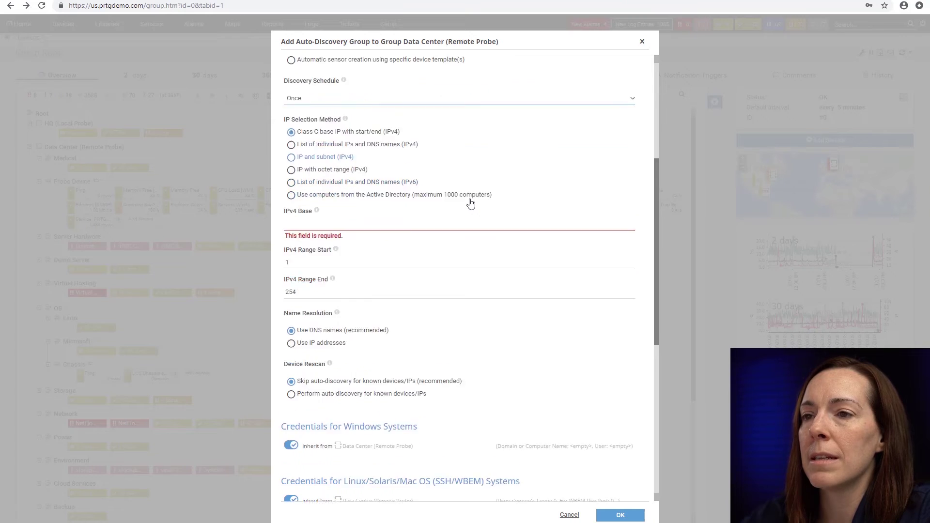
{"action": "scroll", "coordinate": [411, 145], "scroll_direction": "up", "scroll_amount": 1}
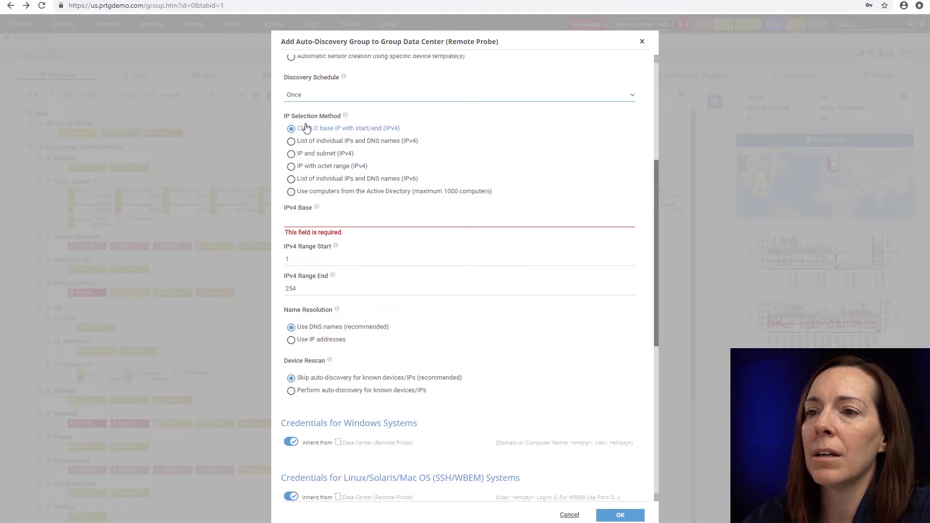
- Try each IP Selection Method option in turn, ending on Active Directory computers
{"action": "left_click", "coordinate": [304, 221]}
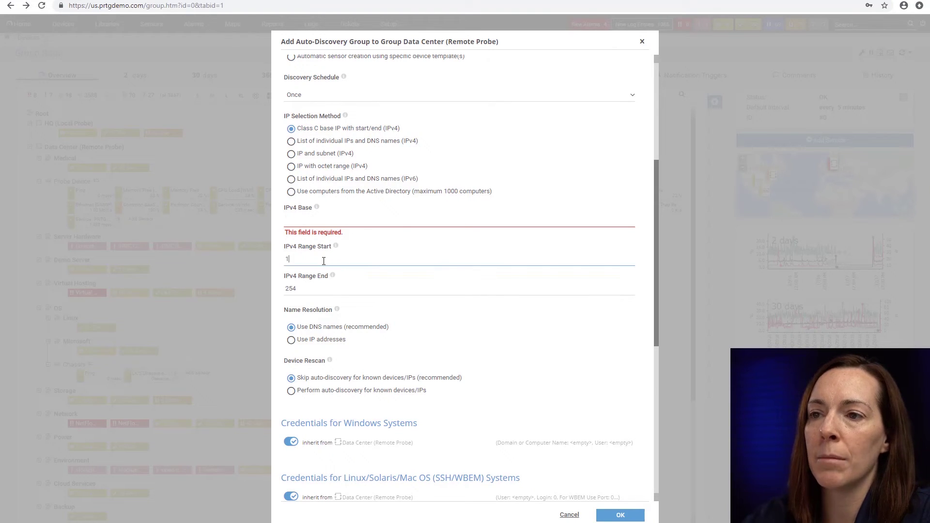
{"action": "left_click", "coordinate": [320, 143]}
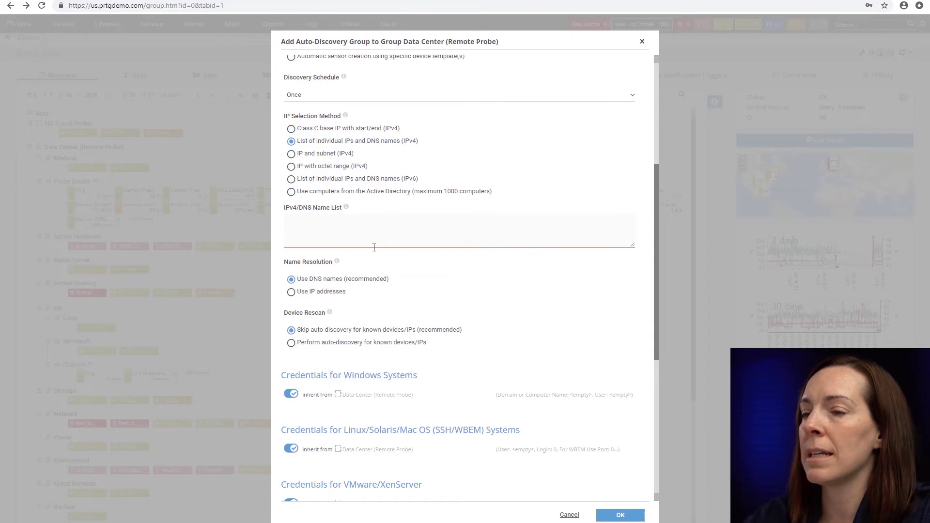
{"action": "left_click", "coordinate": [293, 153]}
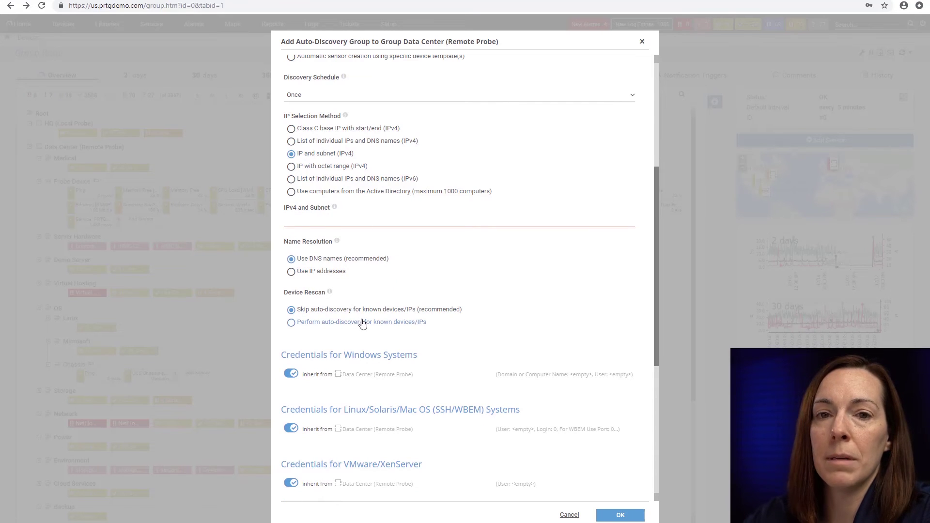
{"action": "left_click", "coordinate": [315, 169]}
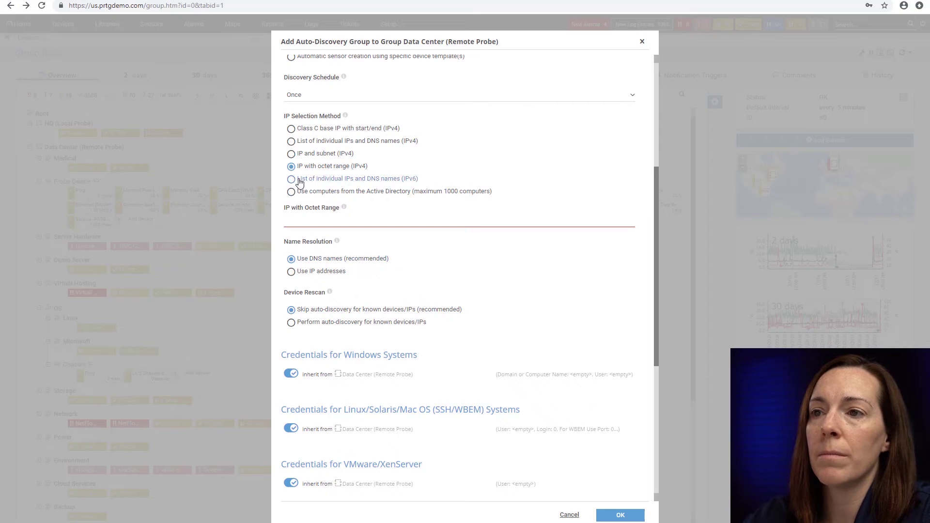
{"action": "left_click", "coordinate": [300, 181]}
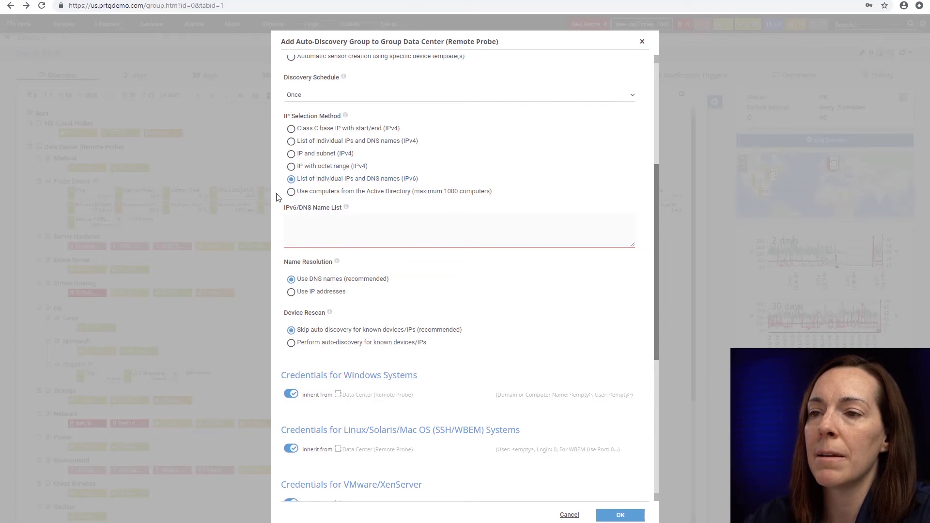
{"action": "left_click", "coordinate": [297, 193]}
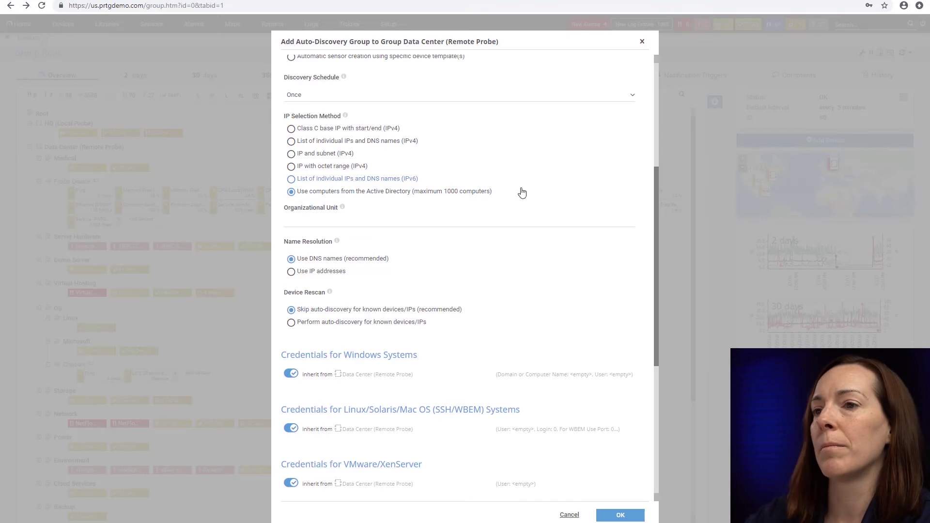
- Use 'List of individual IPs and DNS names (IPv4)' and paste in the address list
{"action": "left_click", "coordinate": [292, 154]}
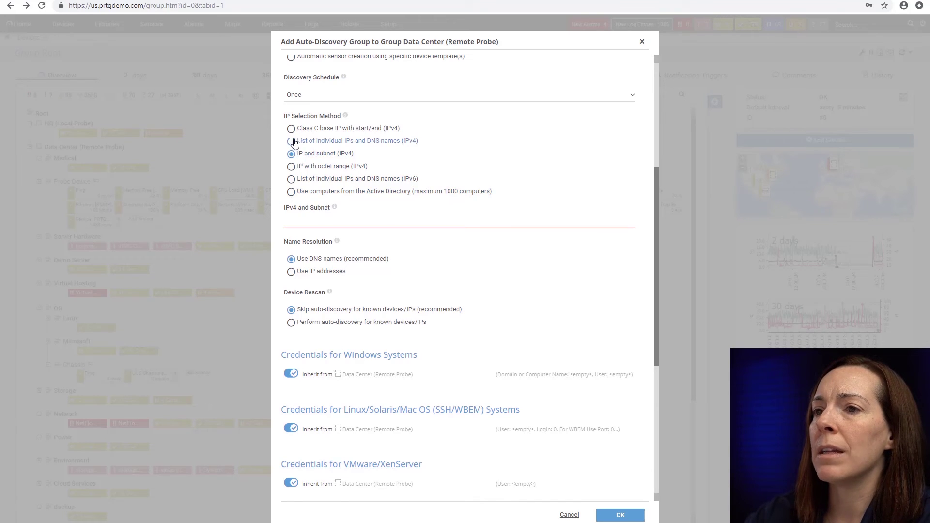
{"action": "left_click", "coordinate": [291, 141]}
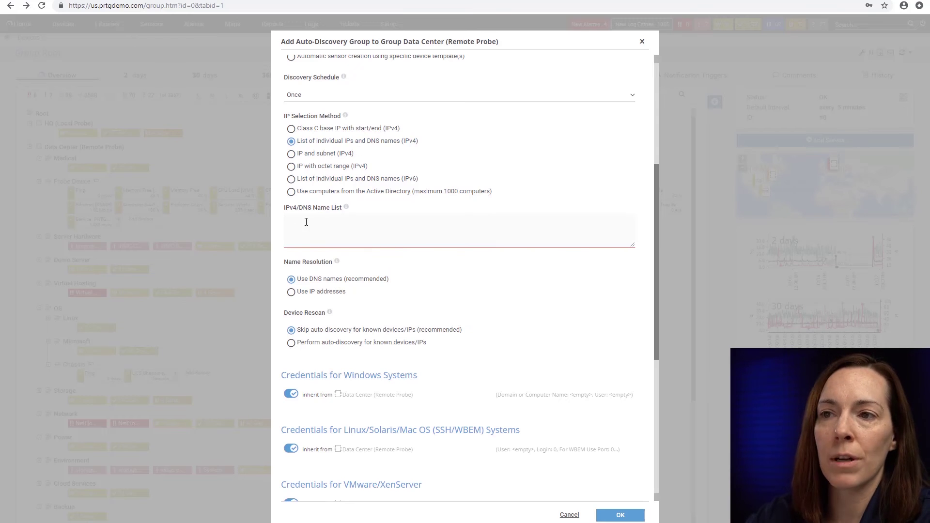
{"action": "key", "text": "ctrl+v"}
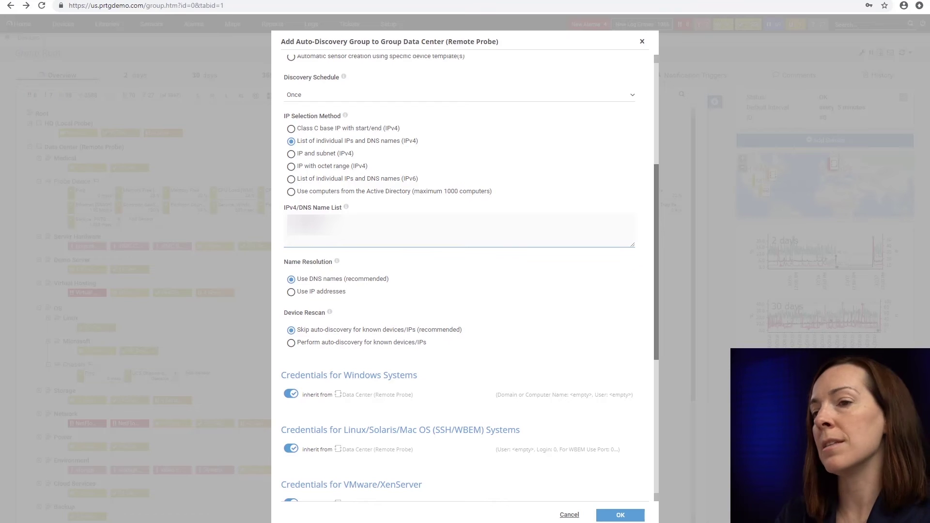
{"action": "scroll", "coordinate": [414, 279], "scroll_direction": "down", "scroll_amount": 1}
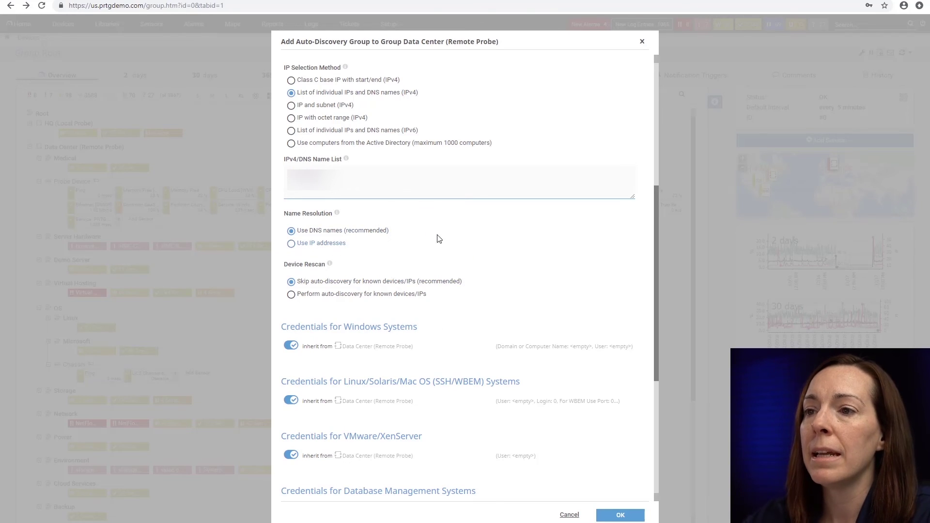
{"action": "scroll", "coordinate": [437, 237], "scroll_direction": "down", "scroll_amount": 2}
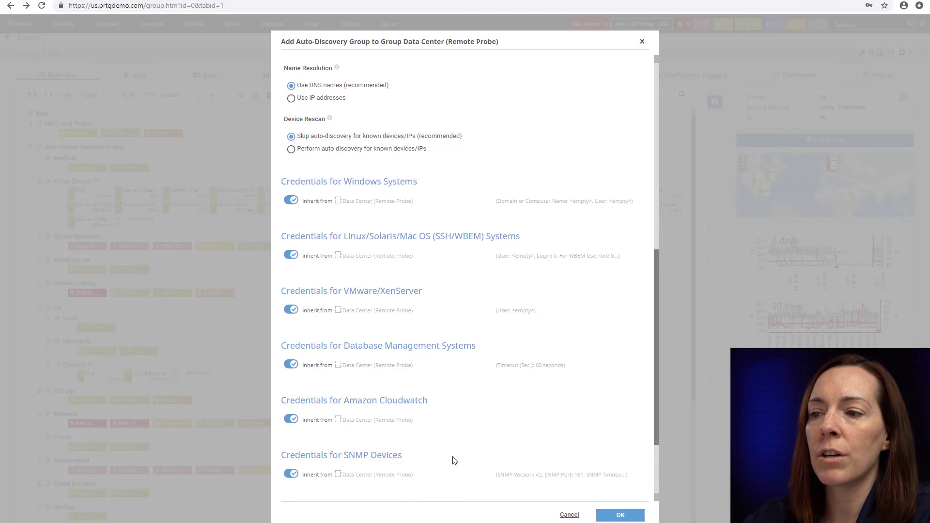
{"action": "scroll", "coordinate": [454, 461], "scroll_direction": "down", "scroll_amount": 2}
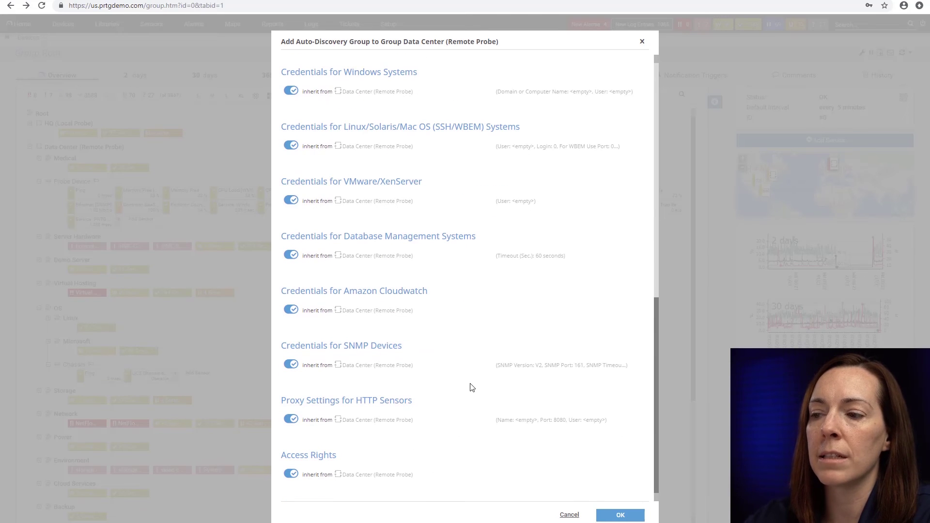
{"action": "scroll", "coordinate": [469, 387], "scroll_direction": "up", "scroll_amount": 4}
{"action": "scroll", "coordinate": [467, 385], "scroll_direction": "up", "scroll_amount": 1}
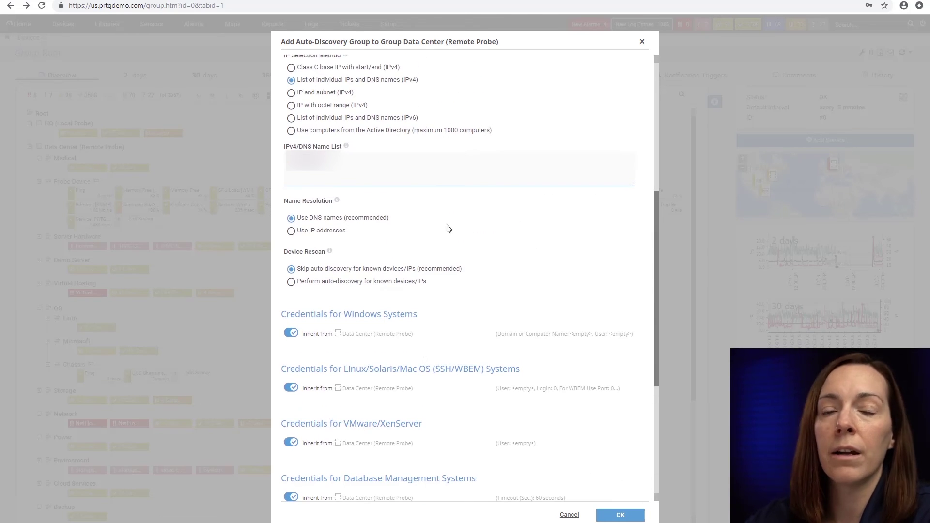
- Save Heather's Auto-Discovery group under Data Center, starting its discovery at 0%
{"action": "left_click", "coordinate": [621, 516]}
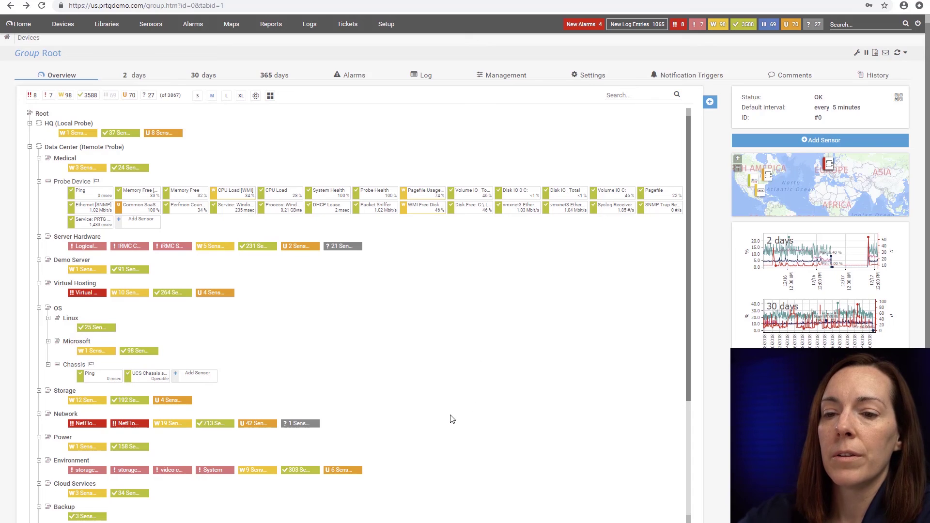
{"action": "scroll", "coordinate": [451, 417], "scroll_direction": "down", "scroll_amount": 3}
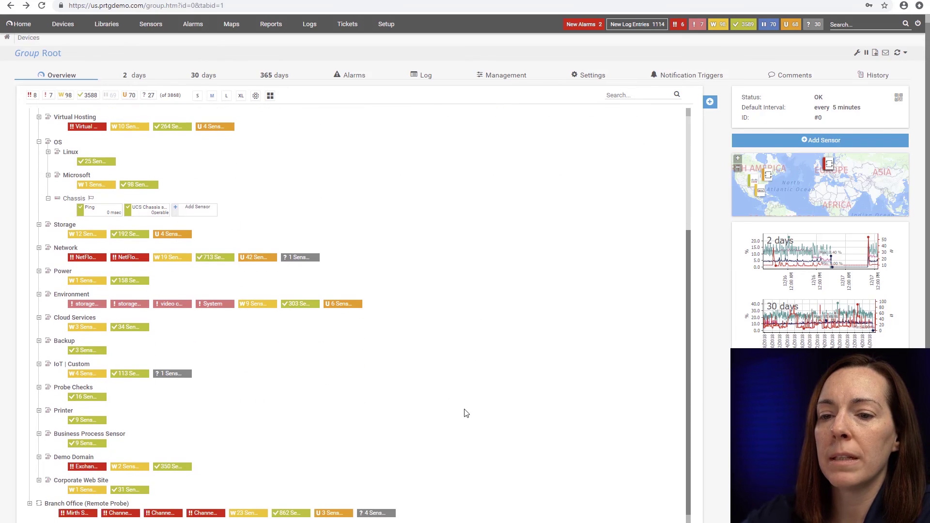
{"action": "scroll", "coordinate": [545, 287], "scroll_direction": "down", "scroll_amount": 1}
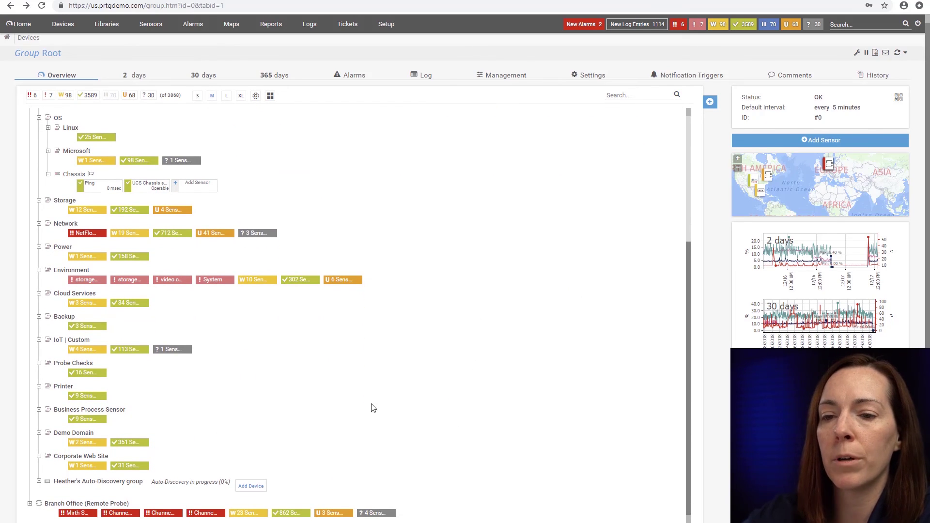